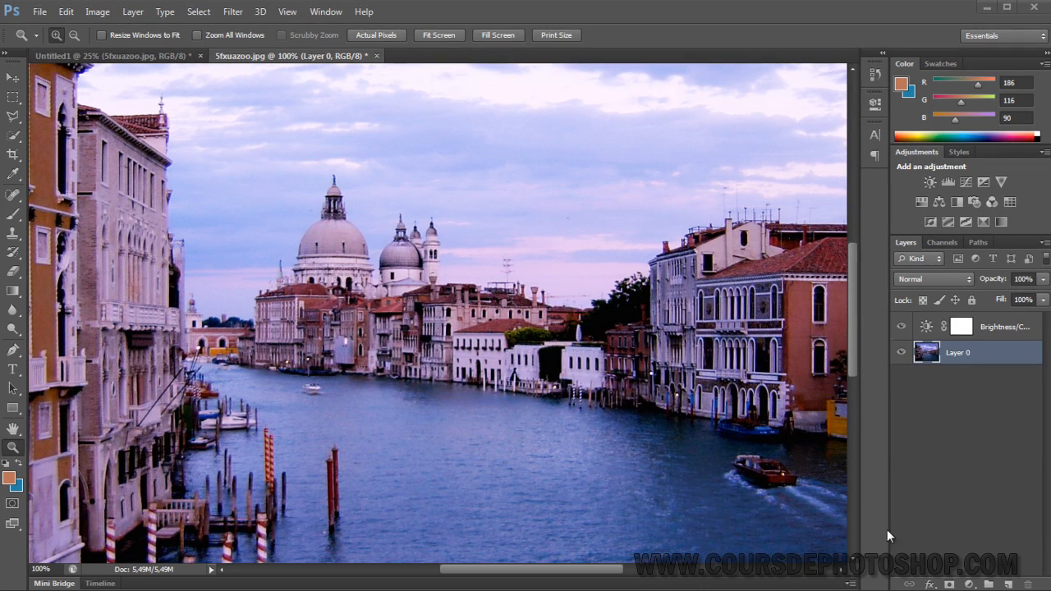
- Convert Layer 0 to a Smart Object and check which blur filters are available for it
click(939, 474)
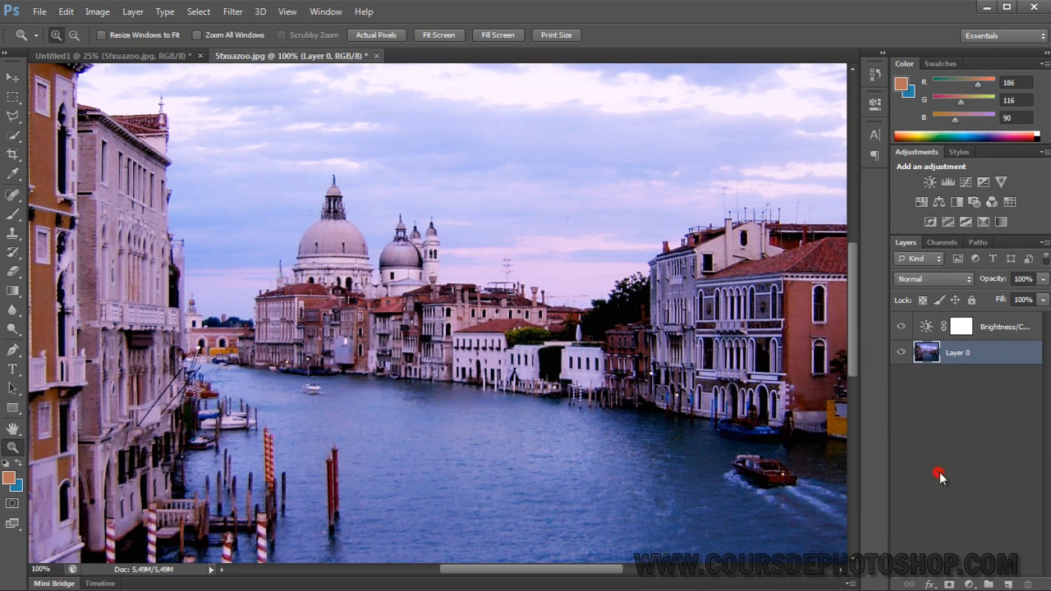
right_click(986, 349)
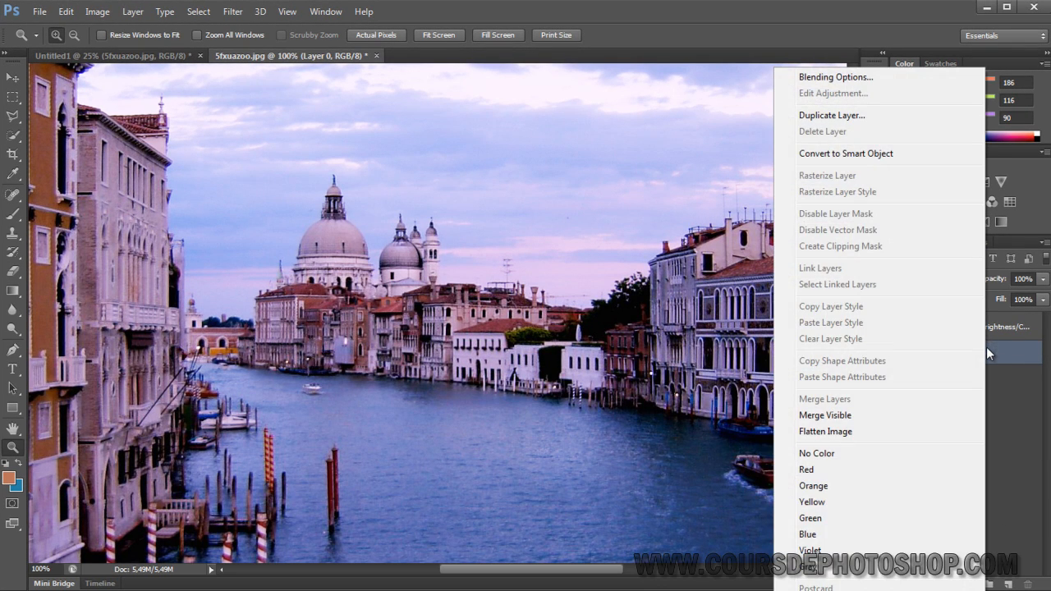
click(1035, 419)
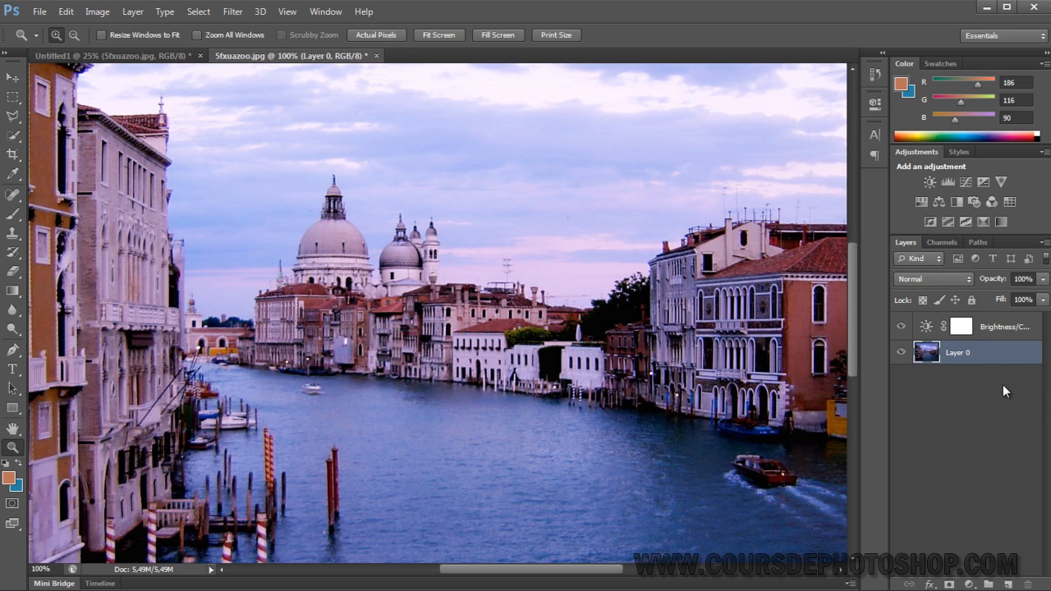
right_click(999, 358)
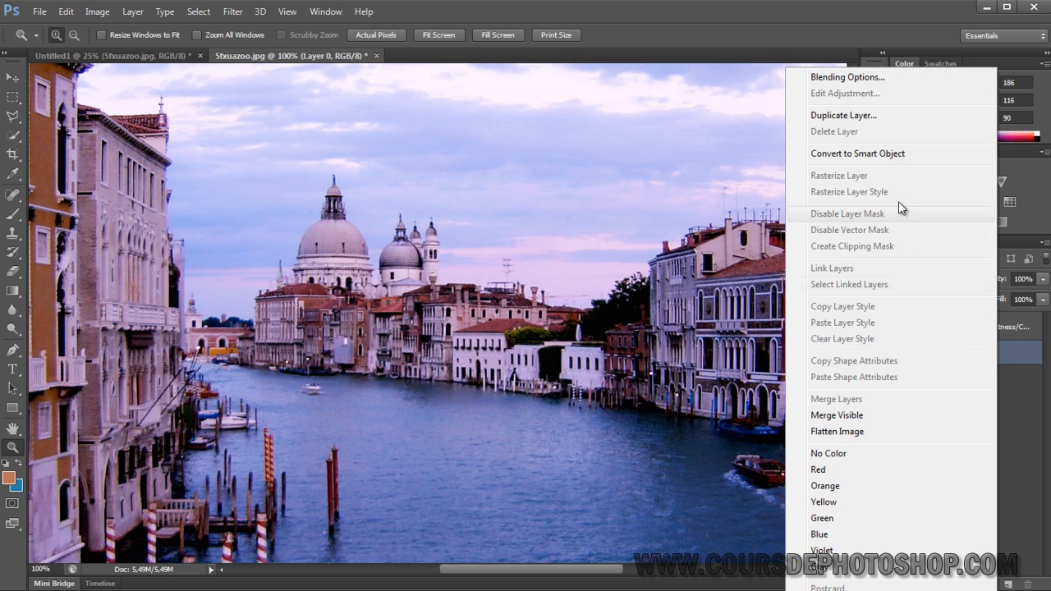
click(886, 156)
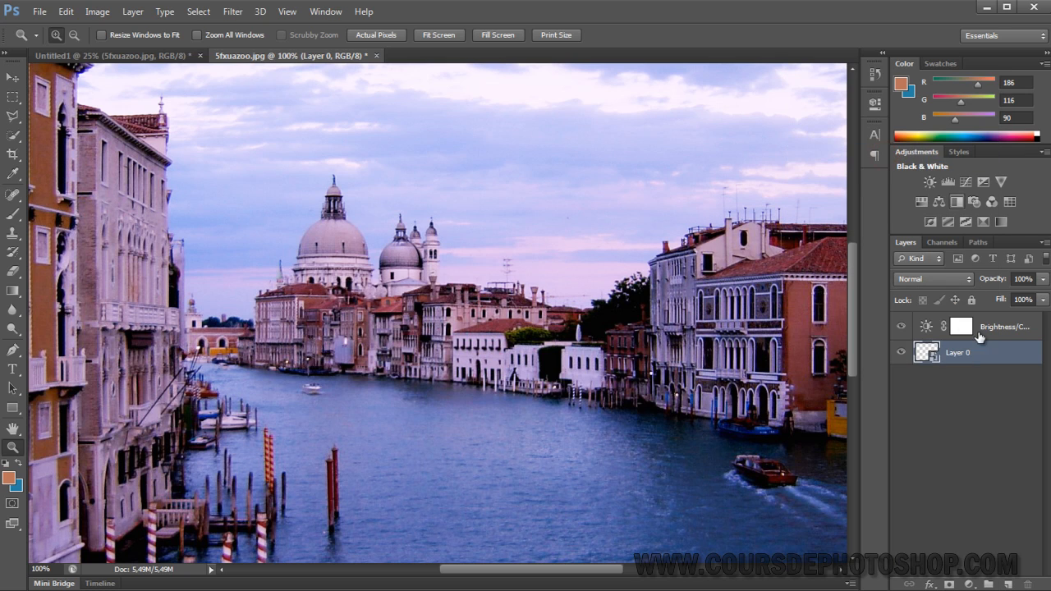
click(230, 12)
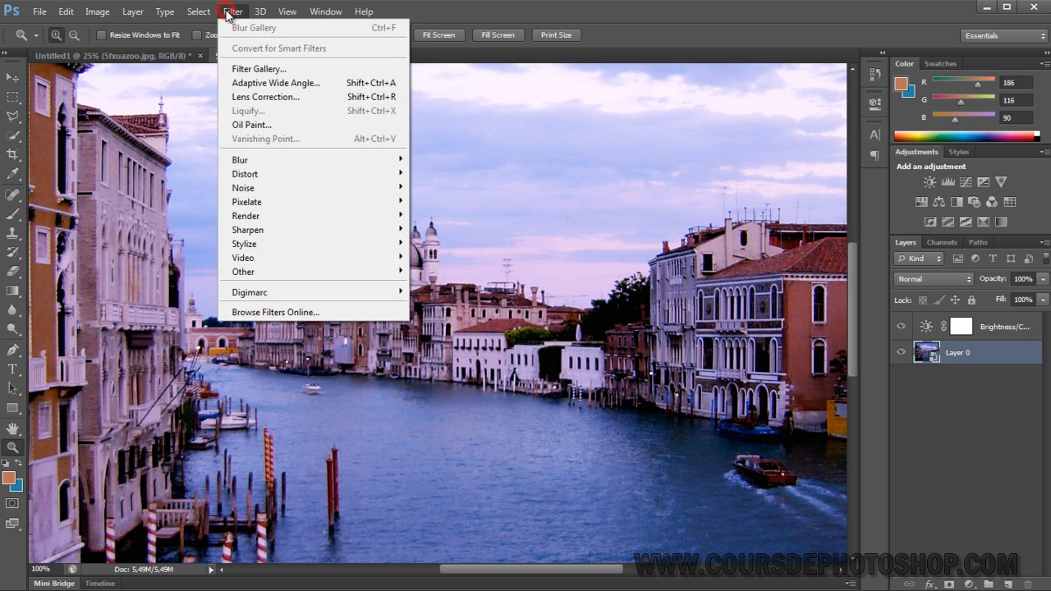
mouse_move(270, 161)
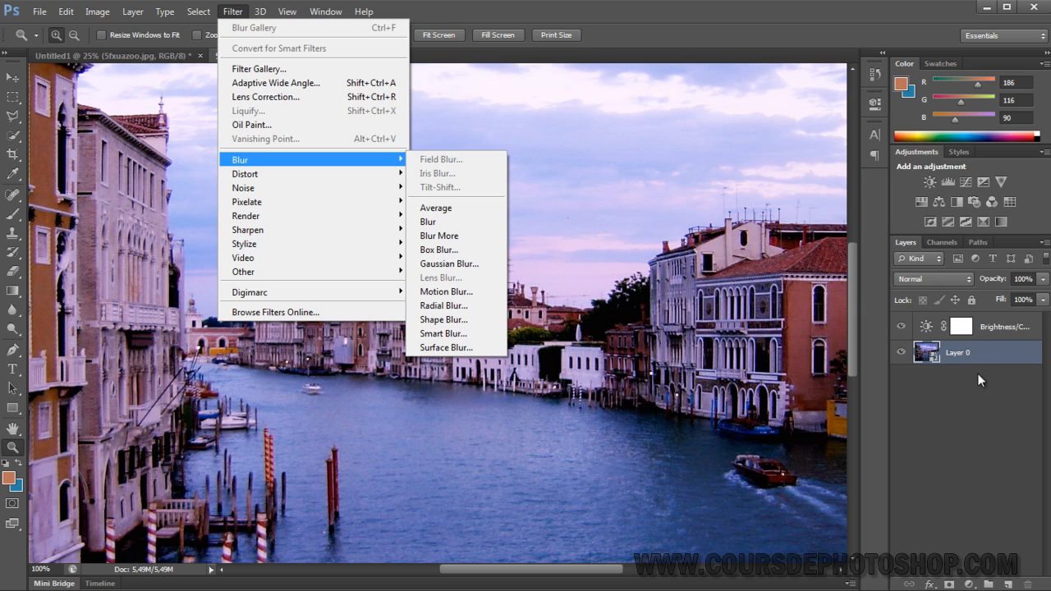
- Rasterize the Layer 0 Smart Object back into a regular layer
click(997, 383)
click(991, 356)
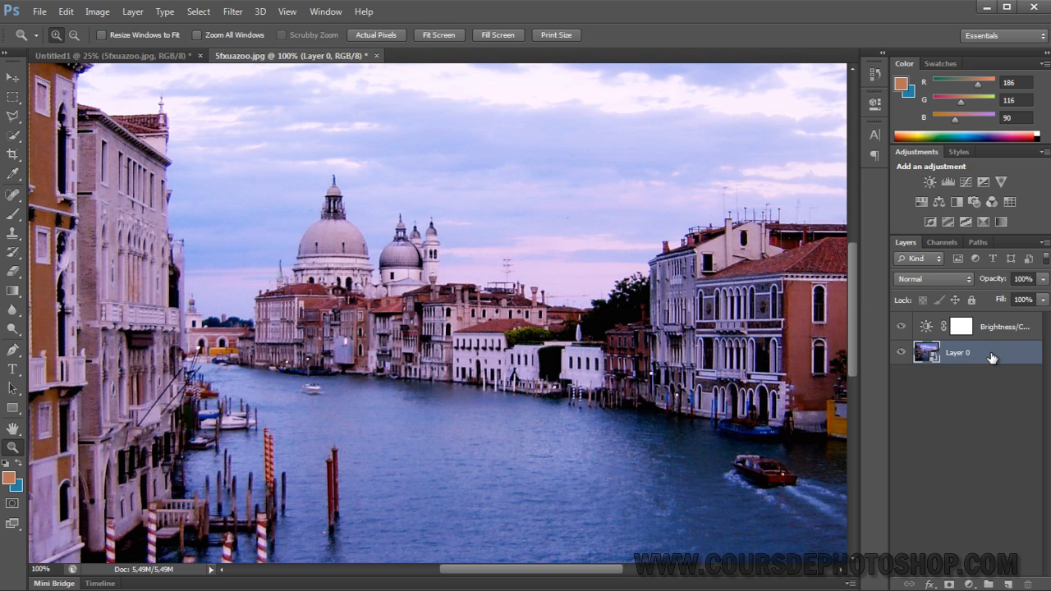
right_click(991, 355)
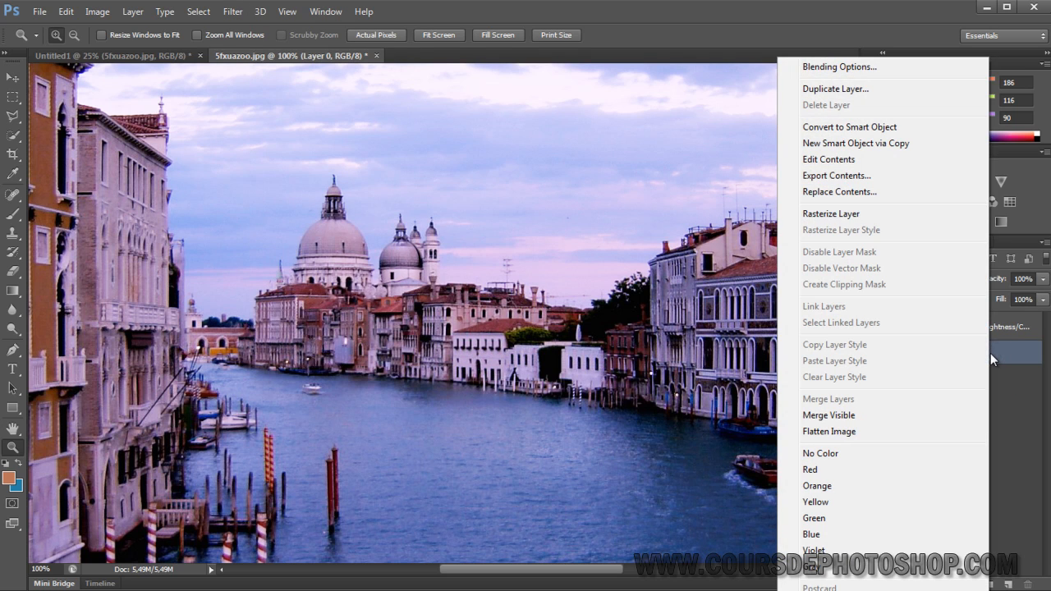
click(882, 215)
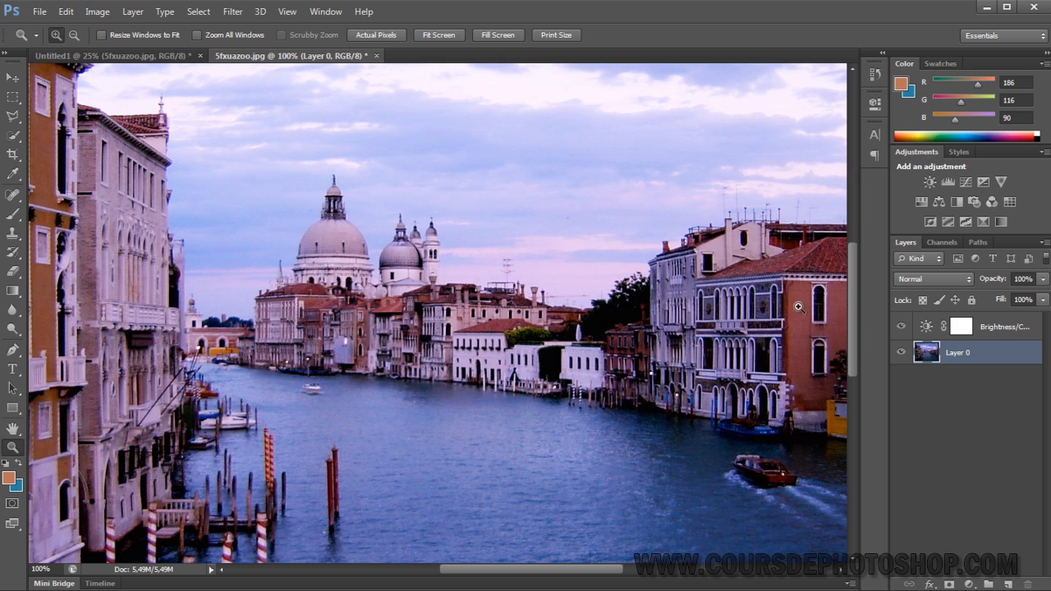
- Toggle the visibility of Layer 0 off and on, and duplicate the layer
click(976, 410)
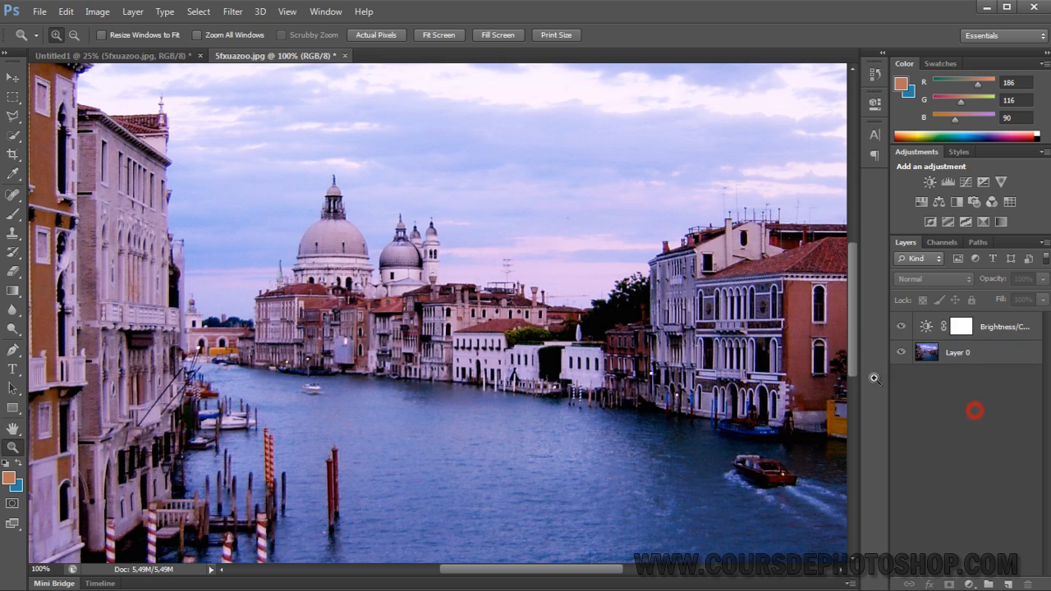
click(939, 352)
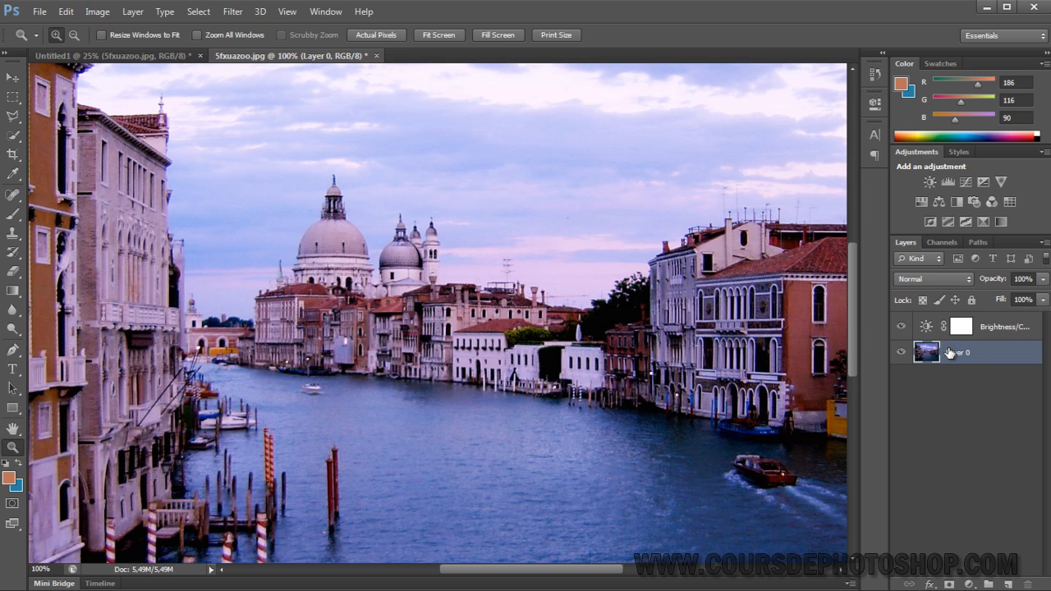
click(902, 352)
click(904, 352)
drag(926, 358, 1009, 582)
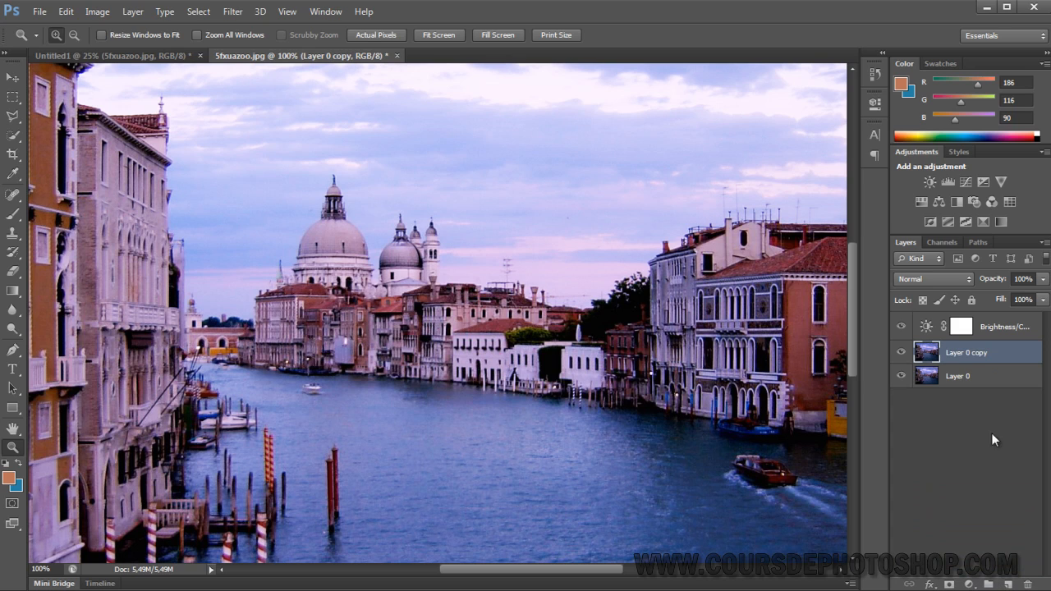
- Delete the duplicate layer above Layer 0
click(977, 351)
drag(978, 355, 1028, 583)
drag(1011, 350, 1030, 583)
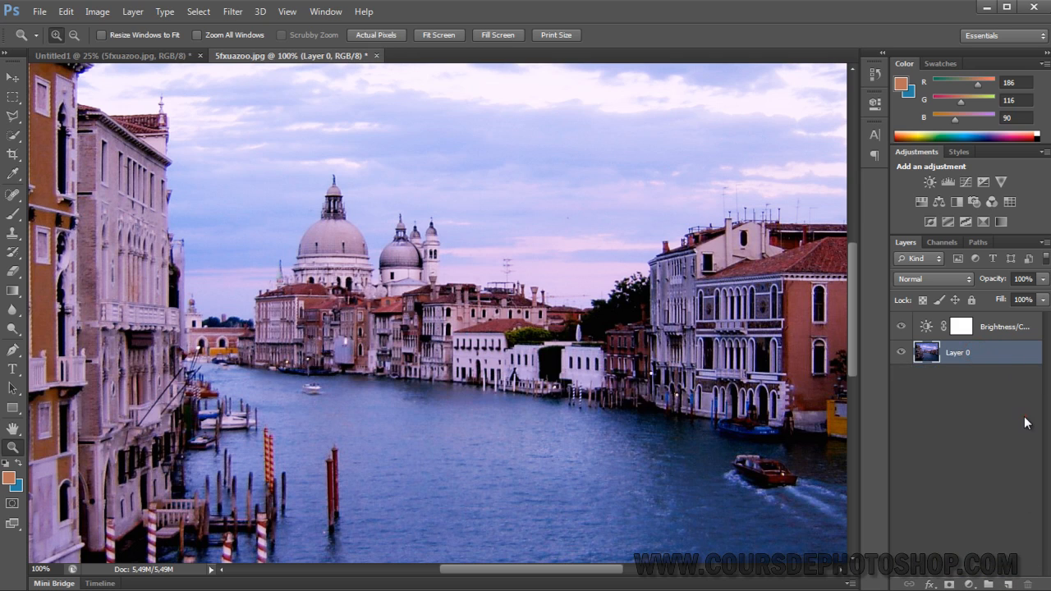
- Duplicate Layer 0 to keep the original photo intact beneath the copy
click(1028, 423)
click(1006, 352)
key(ctrl+j)
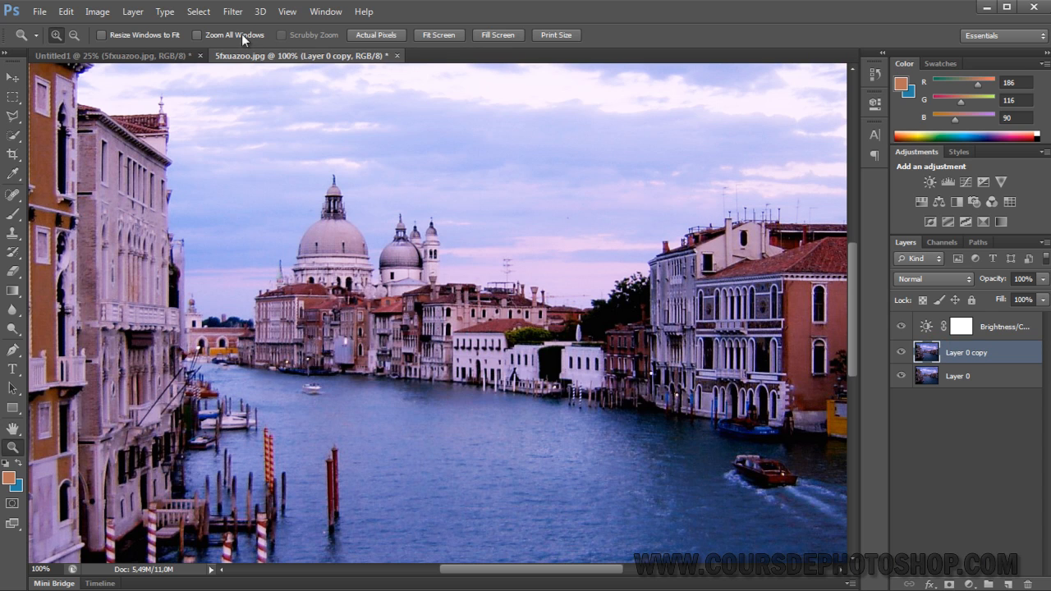
- Start a Tilt-Shift blur on the copy, centre it on the canal water and rotate the focus band slightly clockwise
click(166, 12)
mouse_move(230, 15)
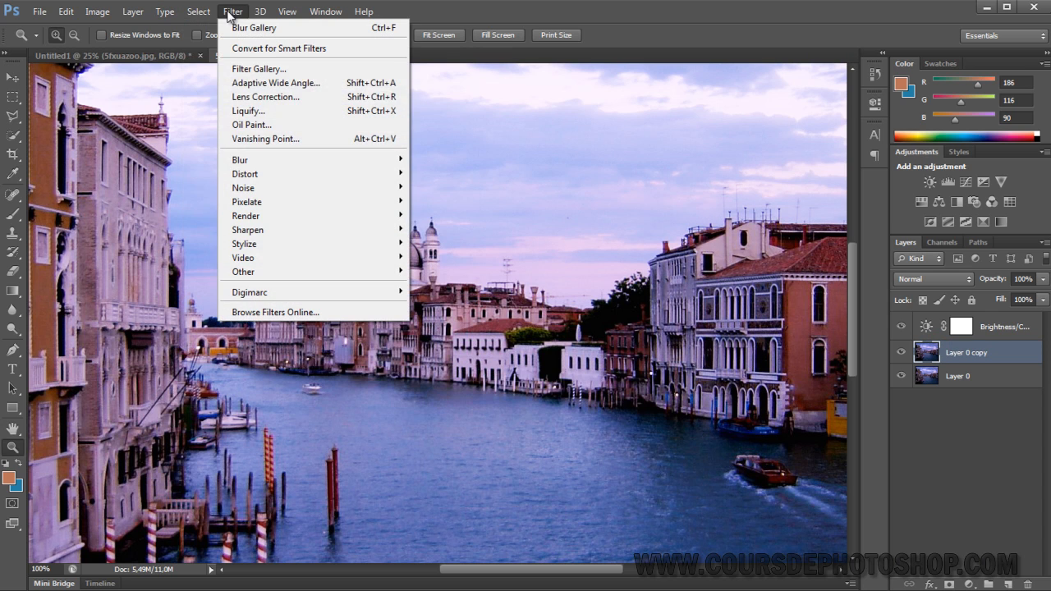
mouse_move(270, 158)
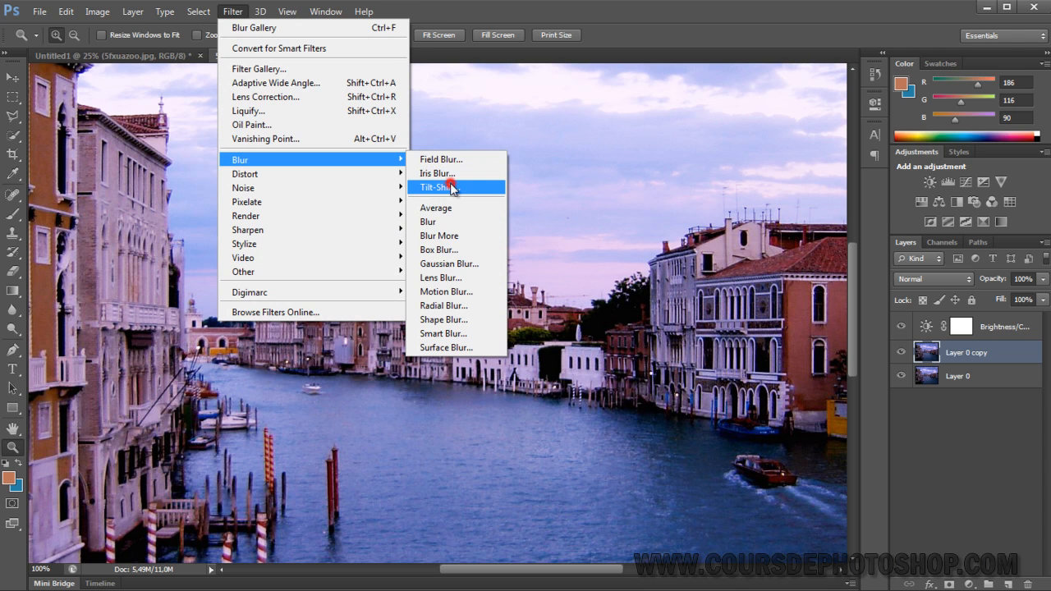
click(452, 187)
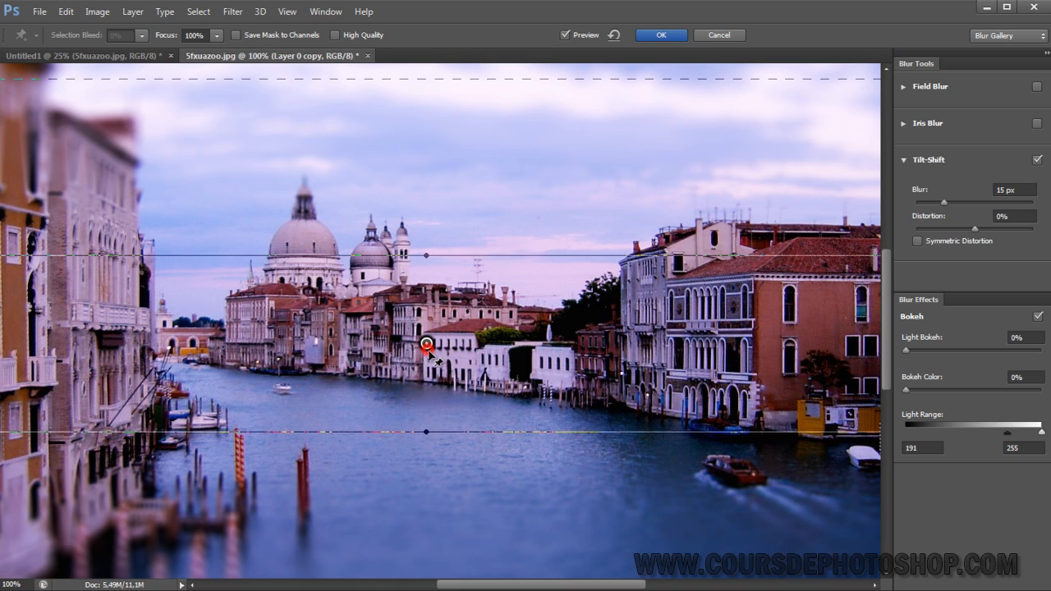
drag(426, 344, 428, 345)
drag(450, 406, 470, 433)
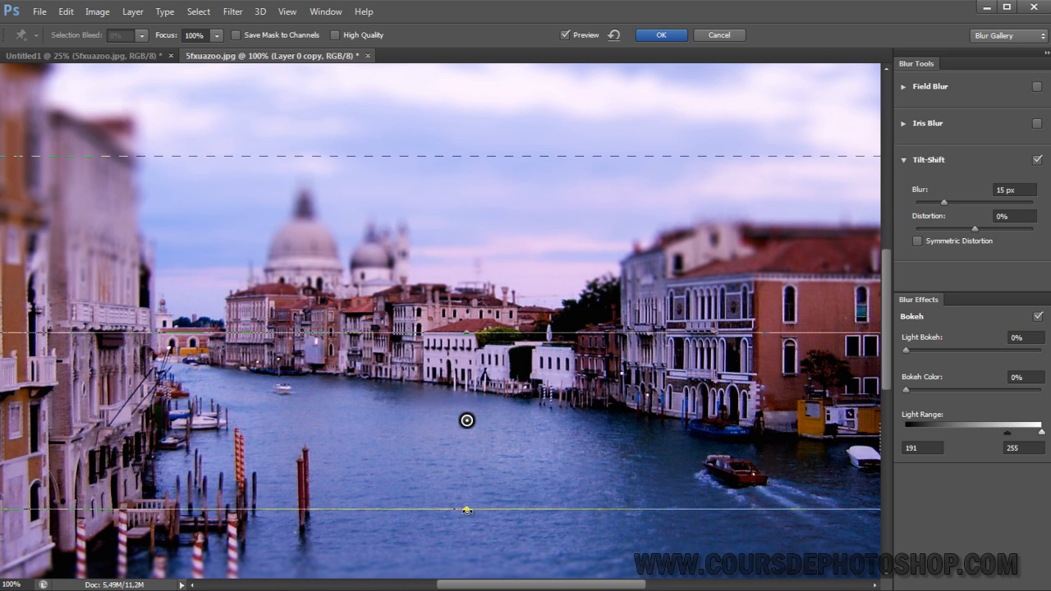
mouse_move(466, 511)
mouse_down()
mouse_move(444, 517)
mouse_move(453, 519)
mouse_up()
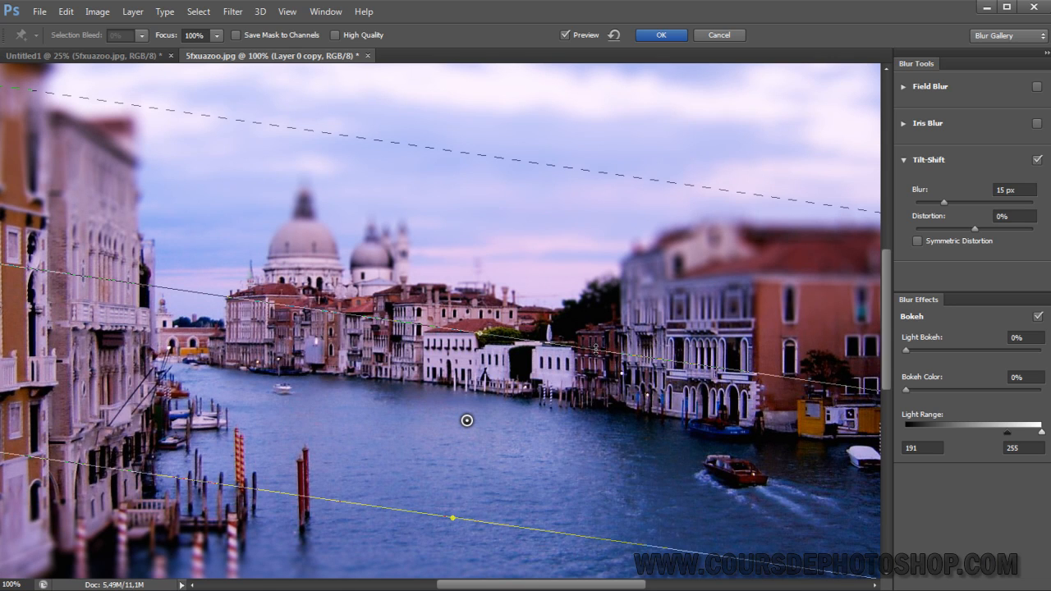
- Narrow the sharp band around the canal, widen the upper blur transition, tighten the lower one, and apply the Tilt-Shift blur
drag(595, 349, 579, 395)
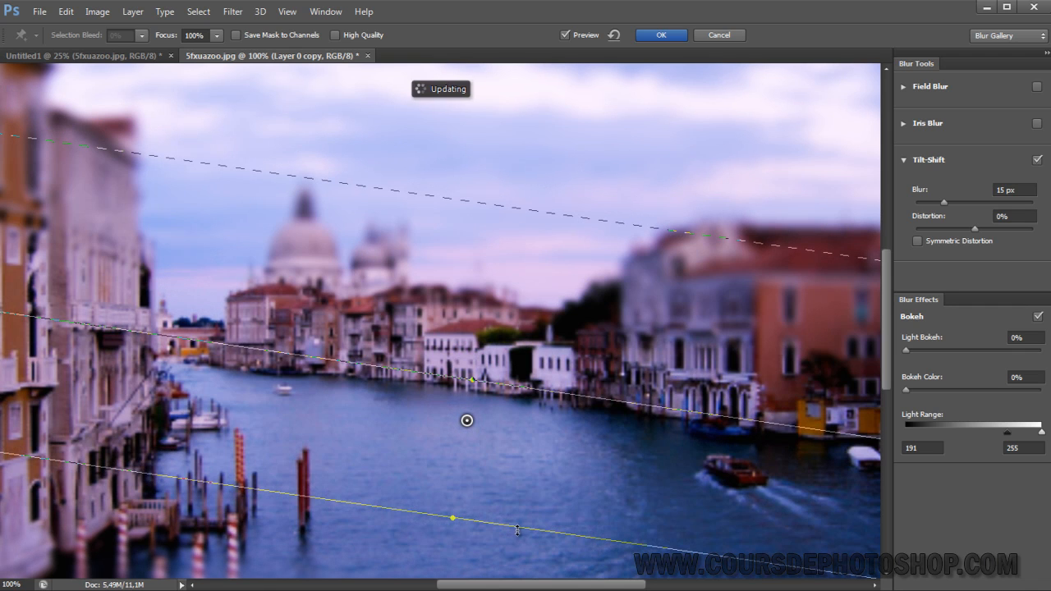
drag(516, 530, 540, 428)
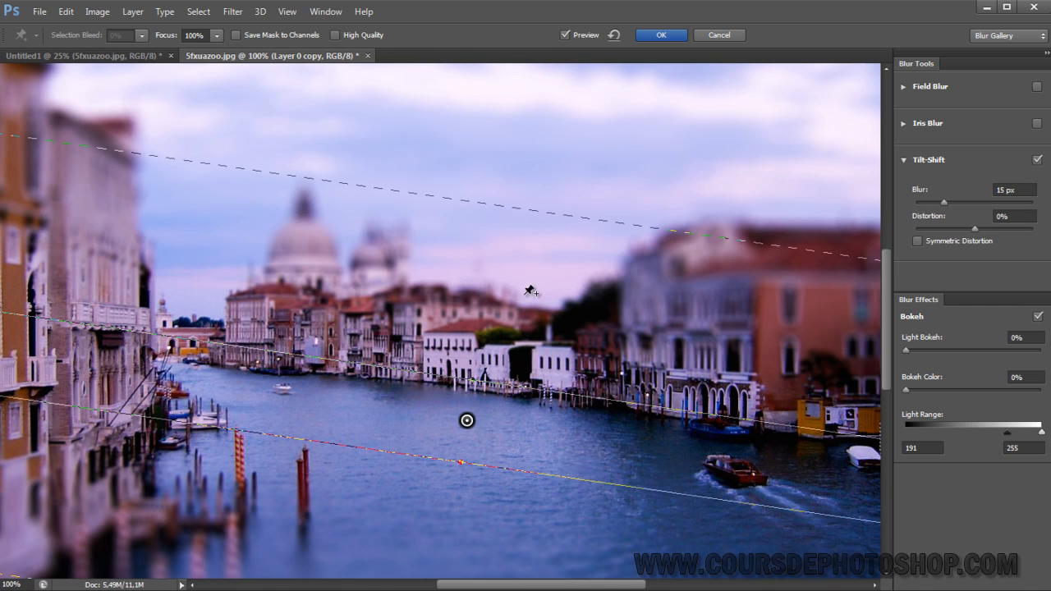
drag(499, 207, 516, 154)
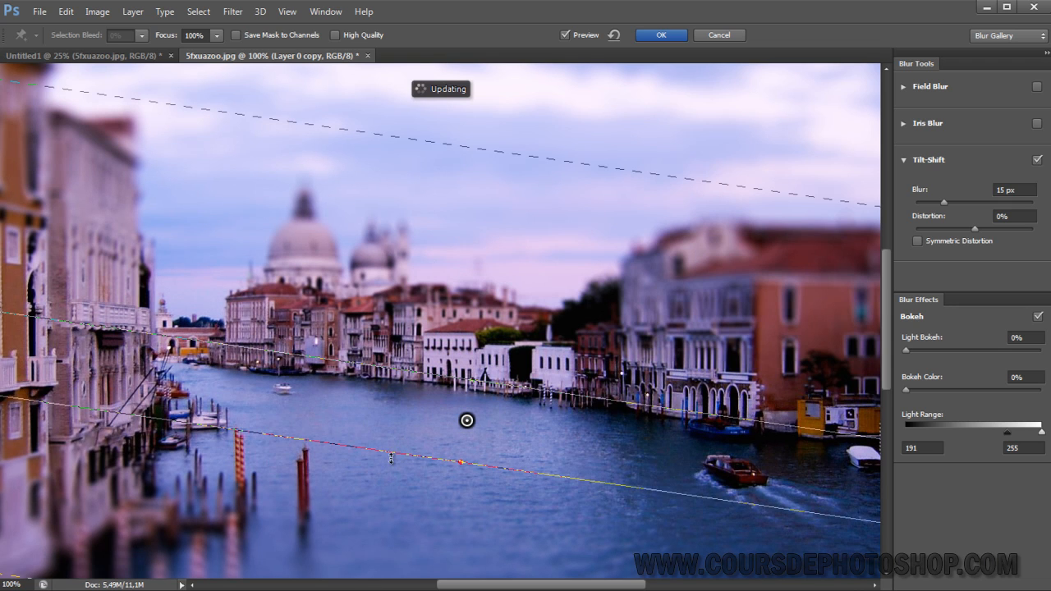
drag(393, 453, 401, 436)
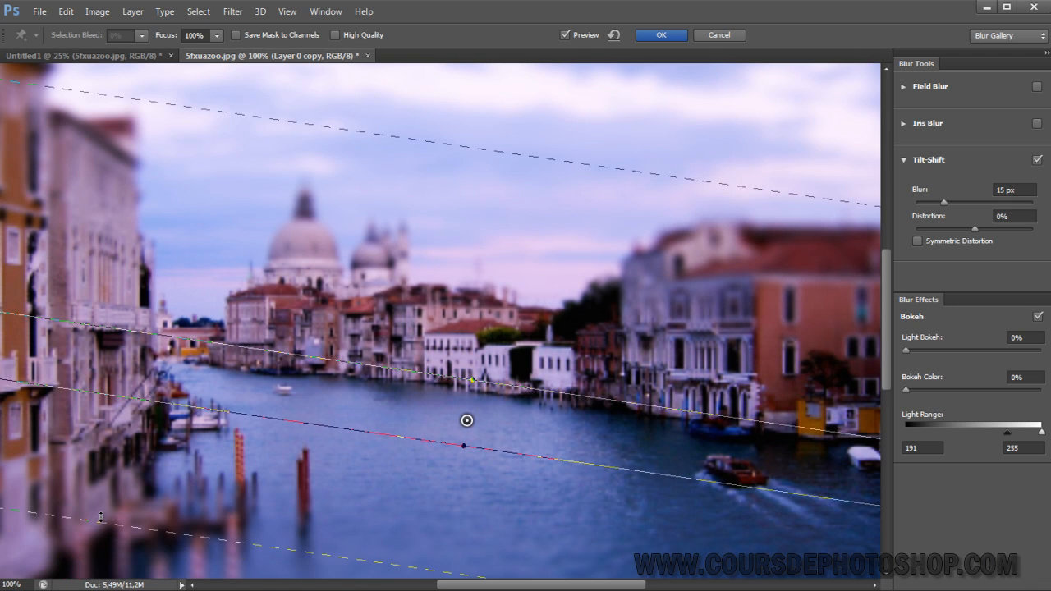
drag(101, 522, 101, 517)
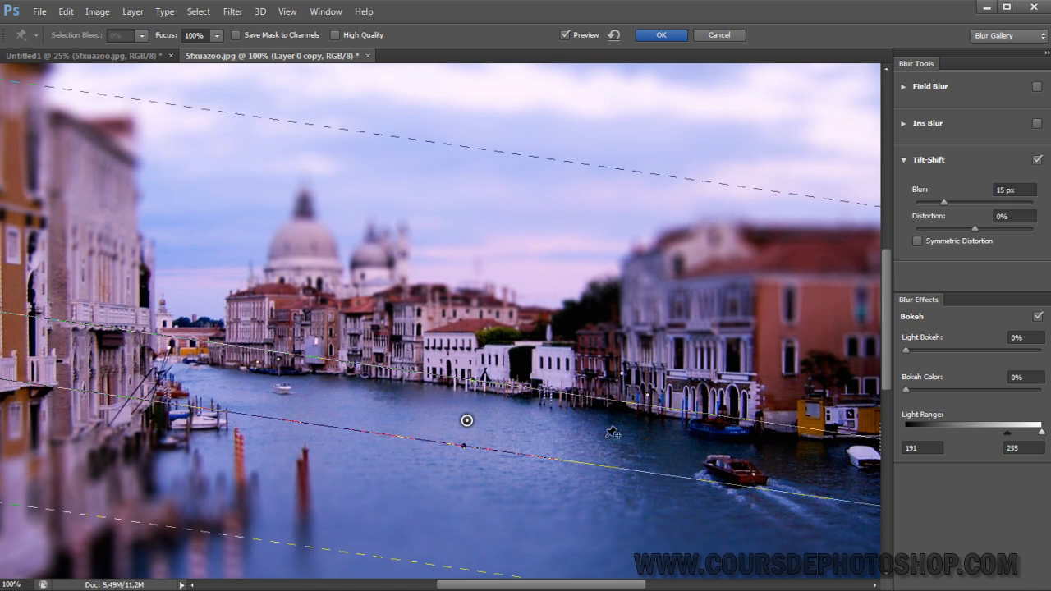
click(661, 36)
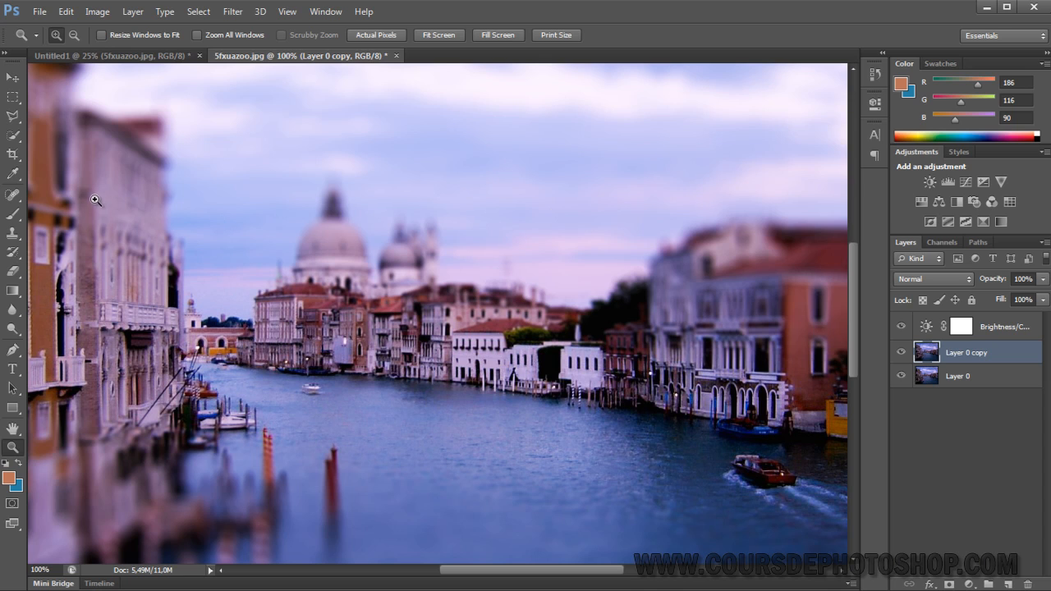
- Hide the tilt-shift layer and make another duplicate of the original Layer 0
click(903, 352)
click(992, 380)
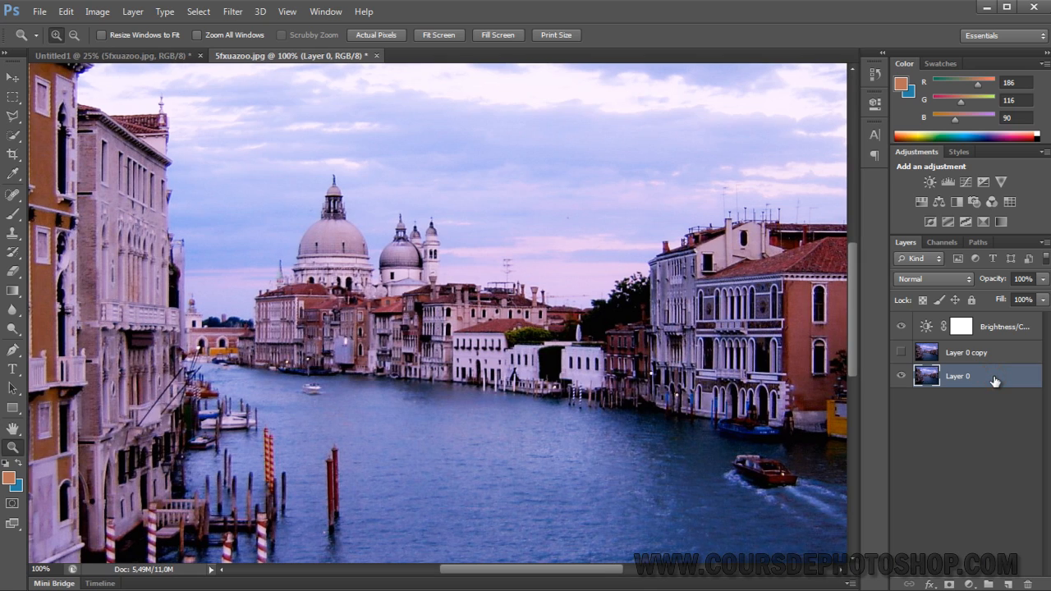
key(ctrl+j)
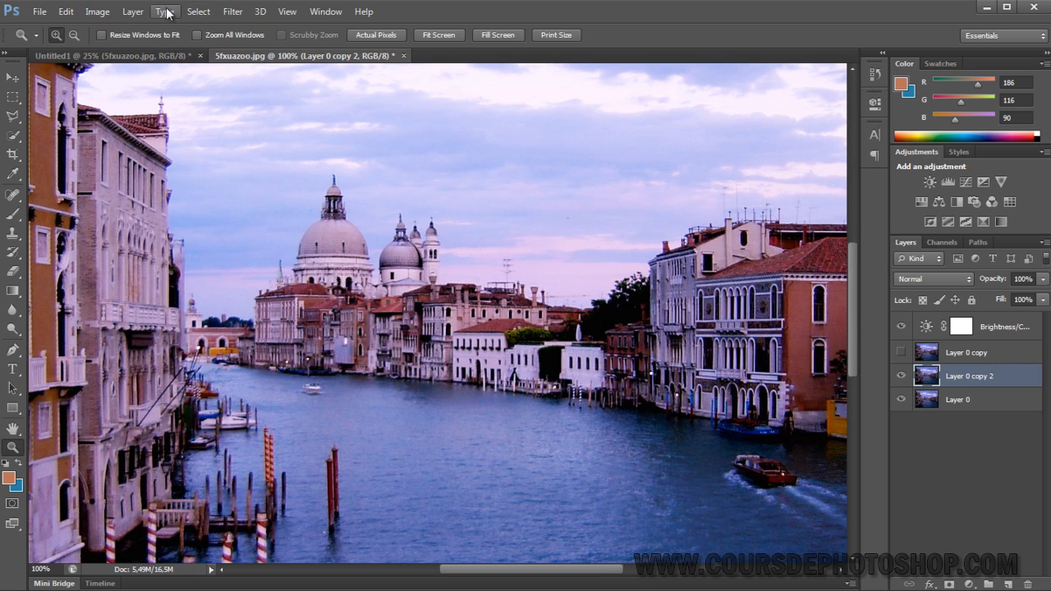
- Start an Iris Blur on the new copy, centre it on the canal near the small white boat and shrink its sharp area
click(233, 11)
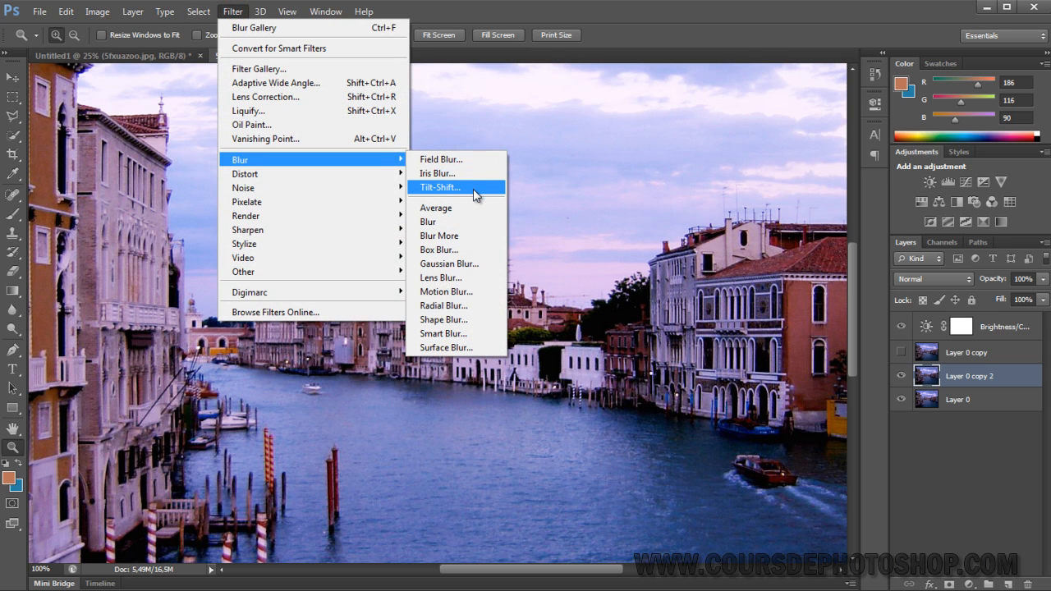
click(474, 186)
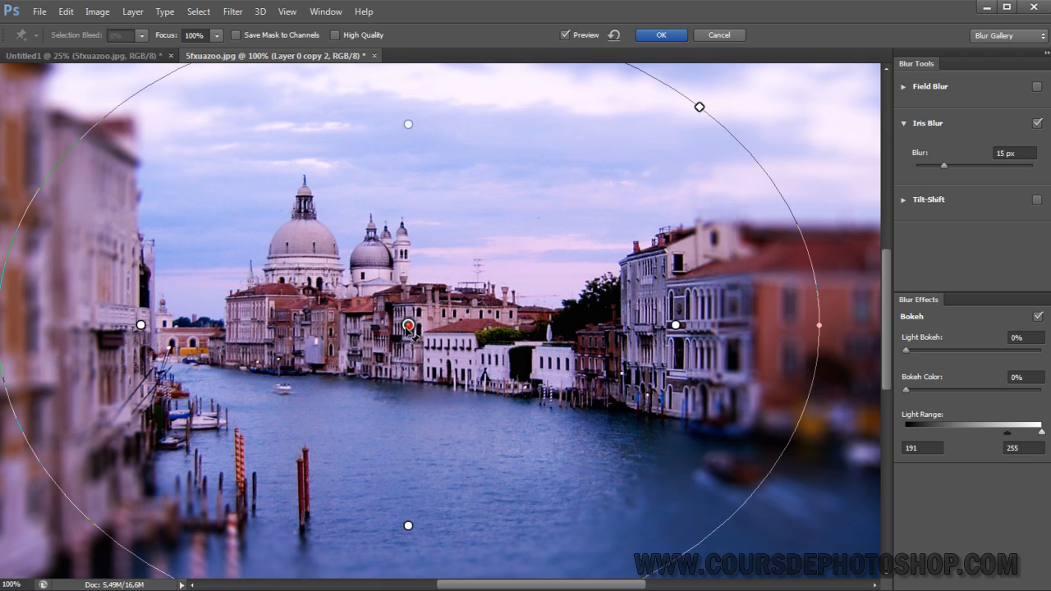
drag(408, 325, 370, 346)
drag(326, 379, 284, 387)
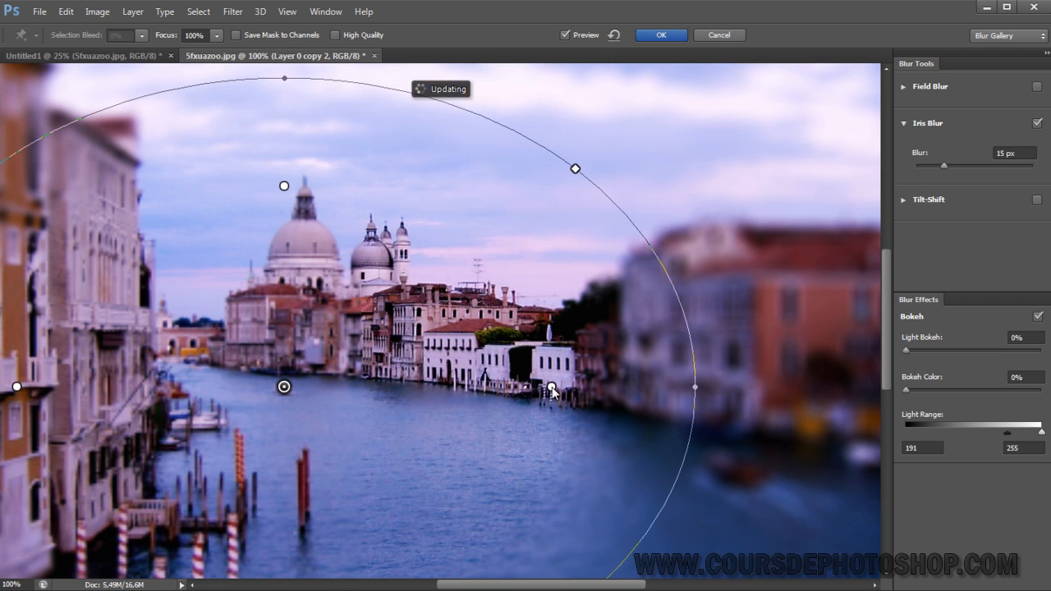
drag(551, 389, 429, 401)
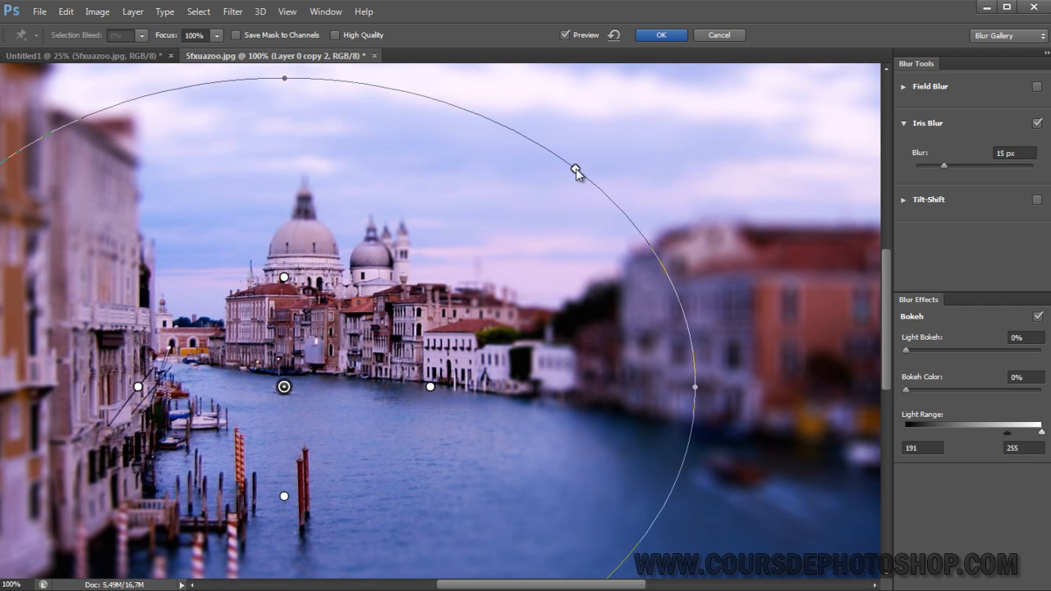
mouse_move(576, 172)
mouse_down()
mouse_move(643, 128)
mouse_move(589, 175)
mouse_move(576, 168)
mouse_up()
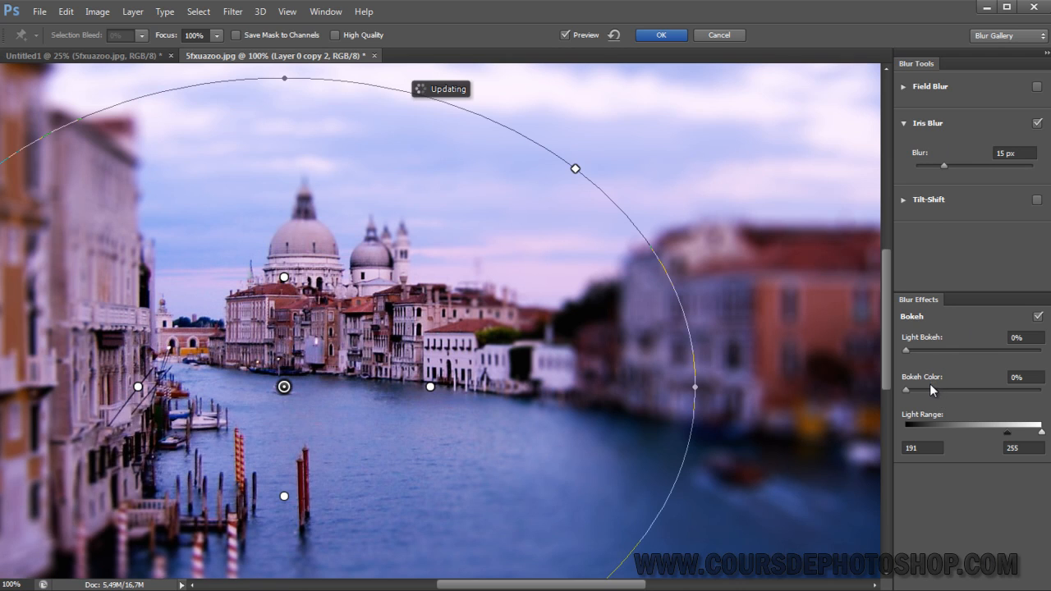
- Set Bokeh Color and Light Bokeh to 18% each and apply the Iris Blur
drag(907, 389, 928, 389)
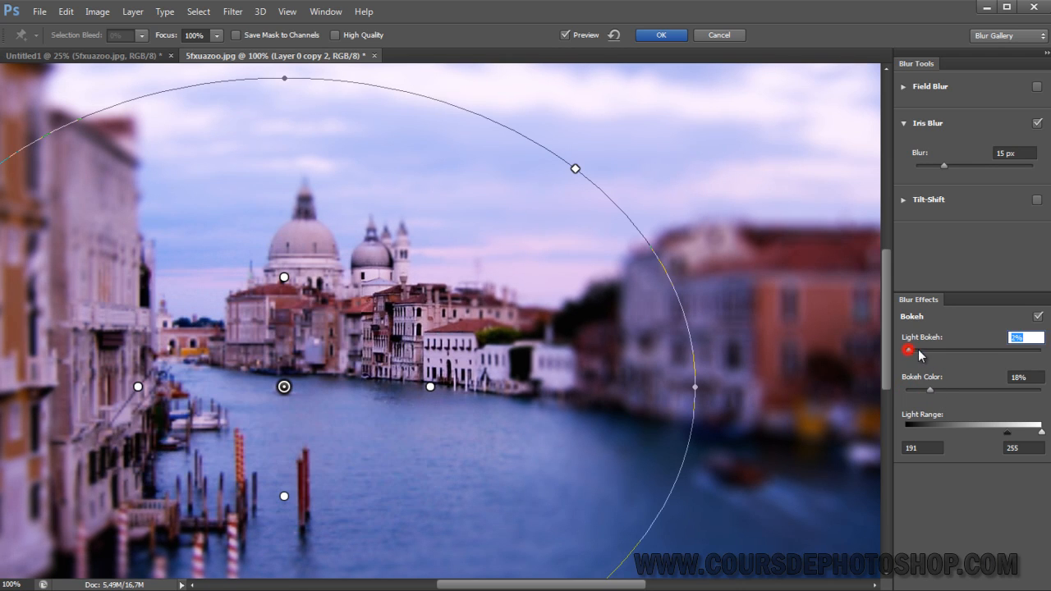
drag(907, 349, 931, 355)
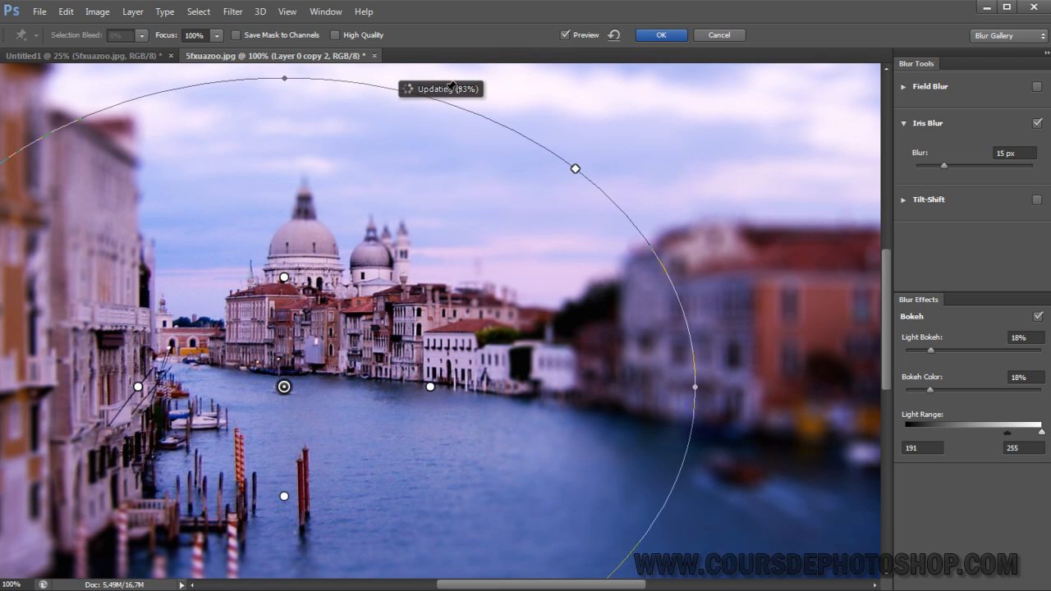
click(660, 35)
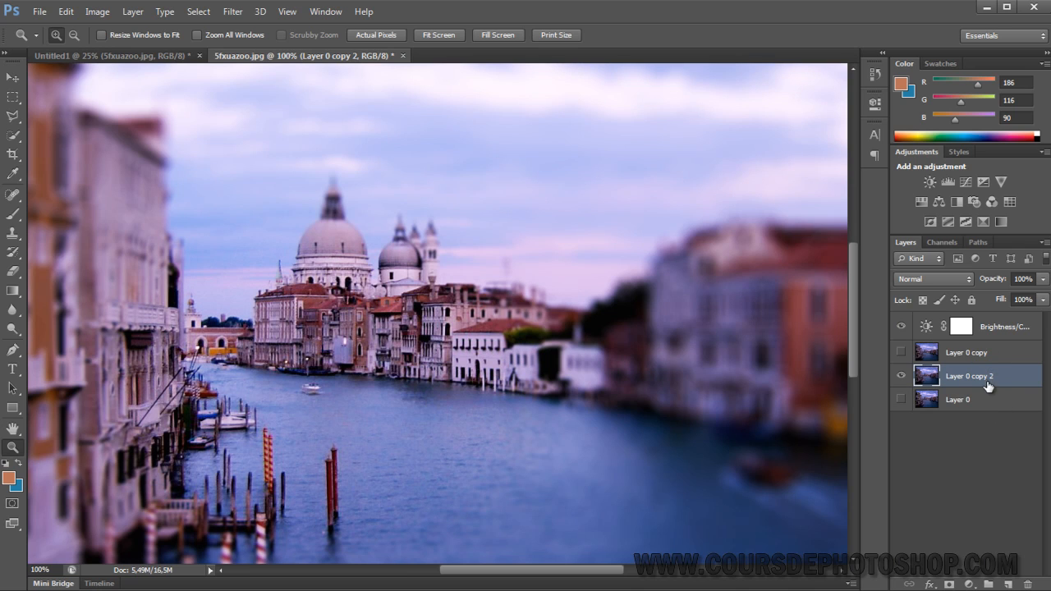
- Select the original Layer 0
click(970, 401)
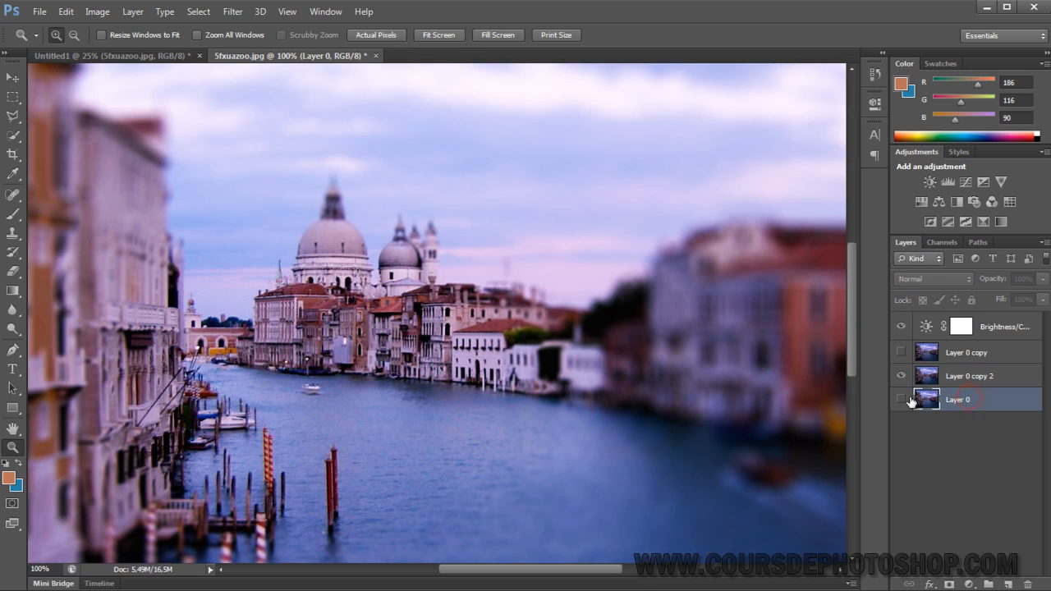